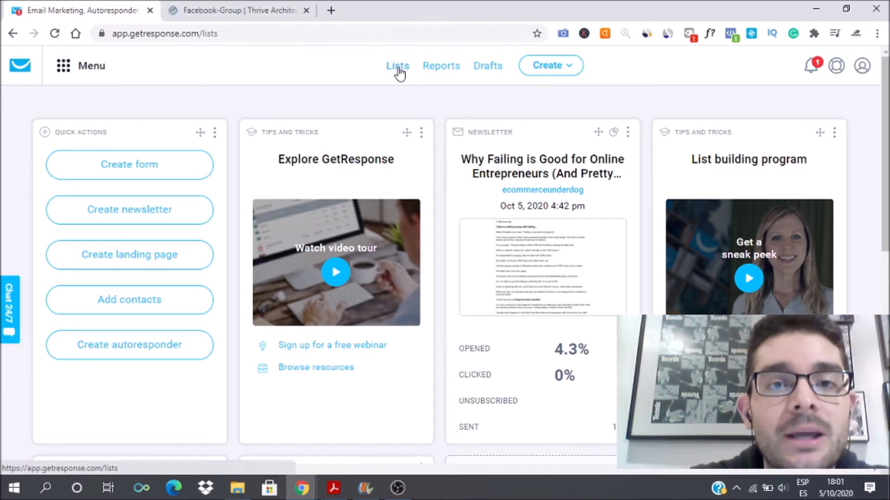
# Step: Go to the GetResponse Lists page and look over the existing contact lists
pyautogui.click(398, 70)
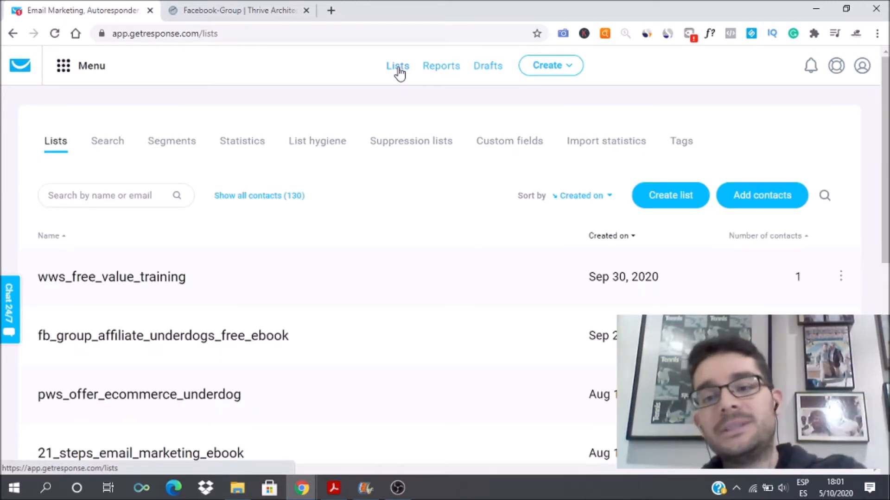
pyautogui.scroll(-8, 445, 250)
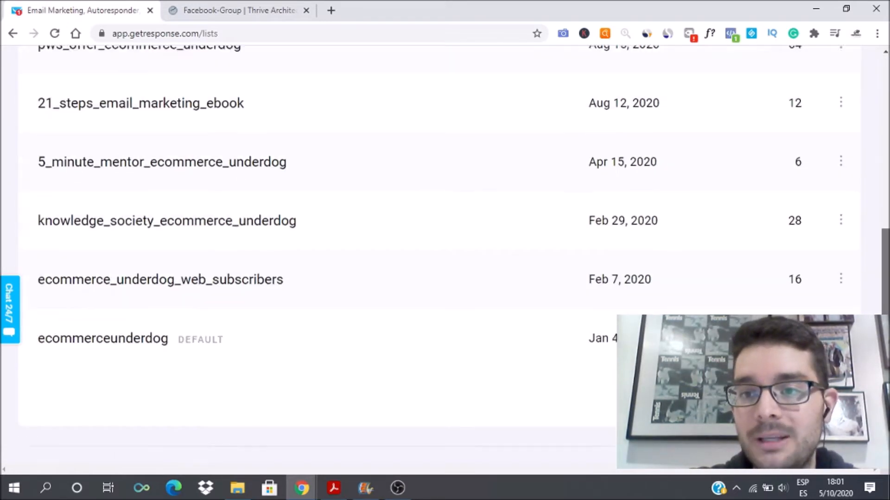
pyautogui.scroll(8, 445, 250)
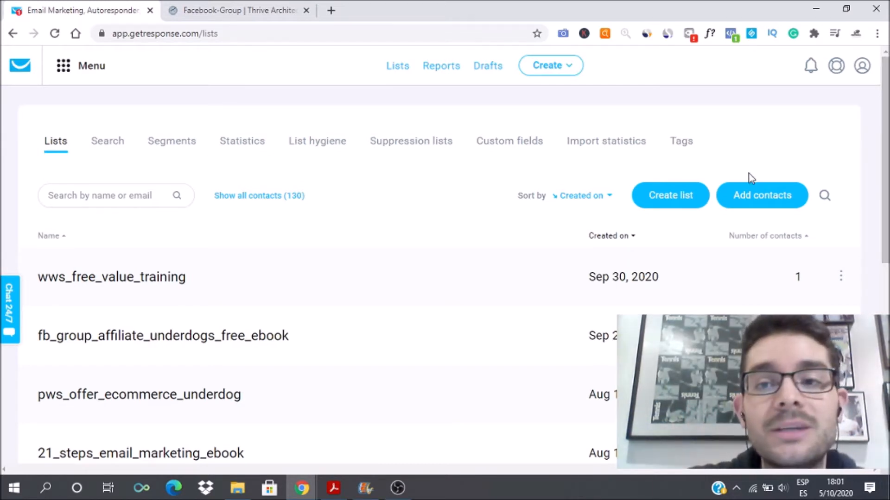
# Step: Create a new empty list named fb_test_list, then switch to the Thrive Architect landing page
pyautogui.click(681, 204)
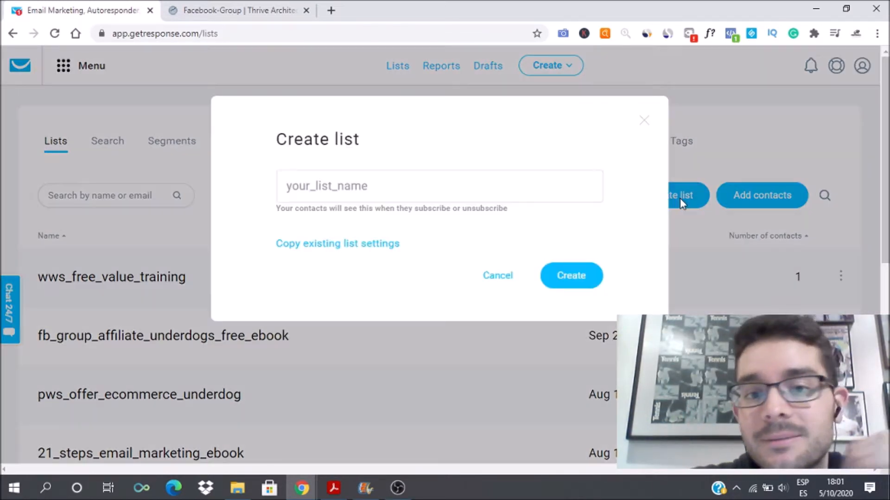
pyautogui.click(417, 195)
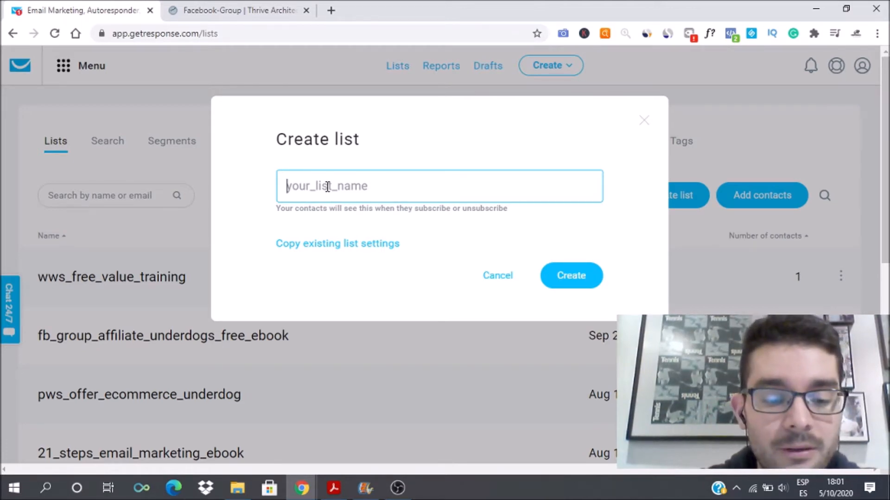
pyautogui.write('fb_test_list')
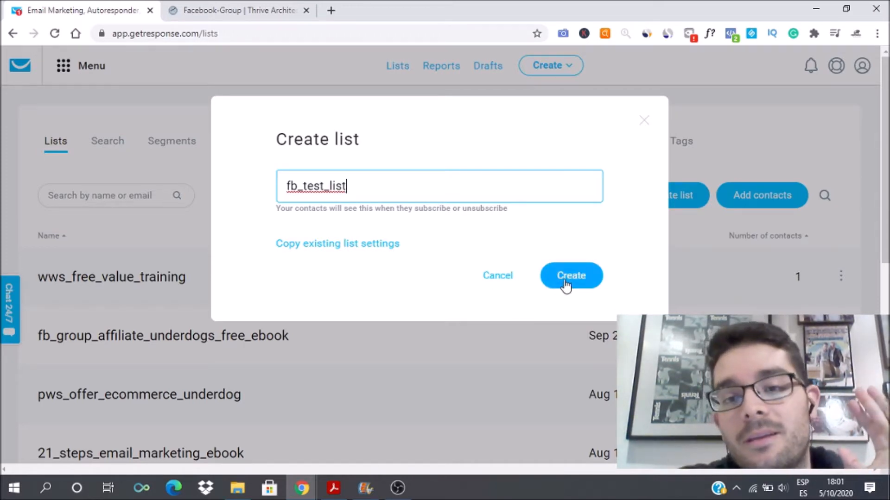
pyautogui.click(565, 284)
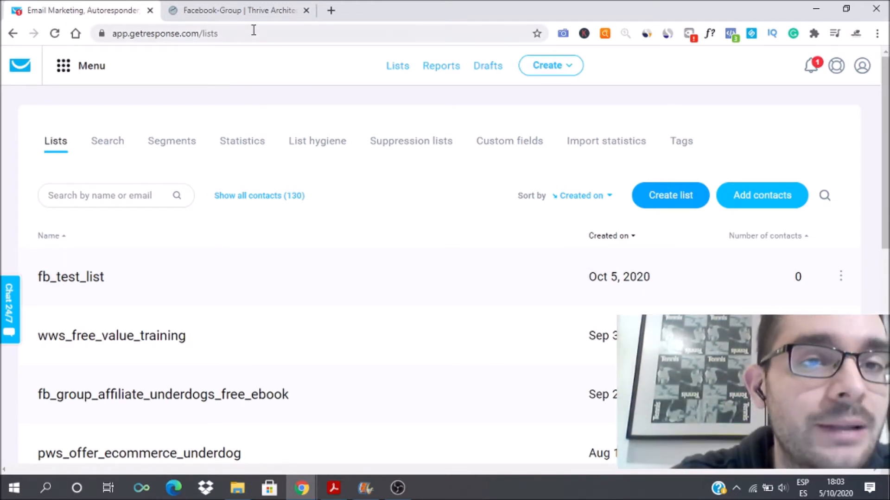
pyautogui.click(245, 17)
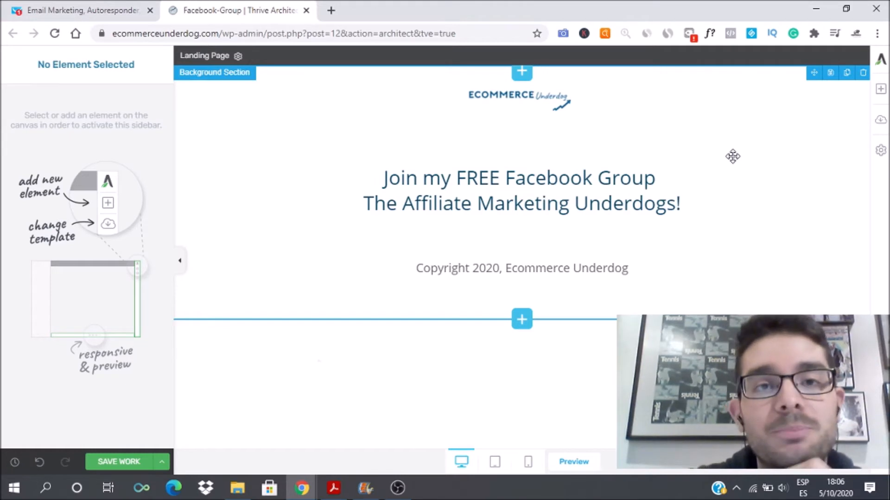
# Step: Search the elements for 'lead' and drop a Lead Generation element below the page heading
pyautogui.click(882, 89)
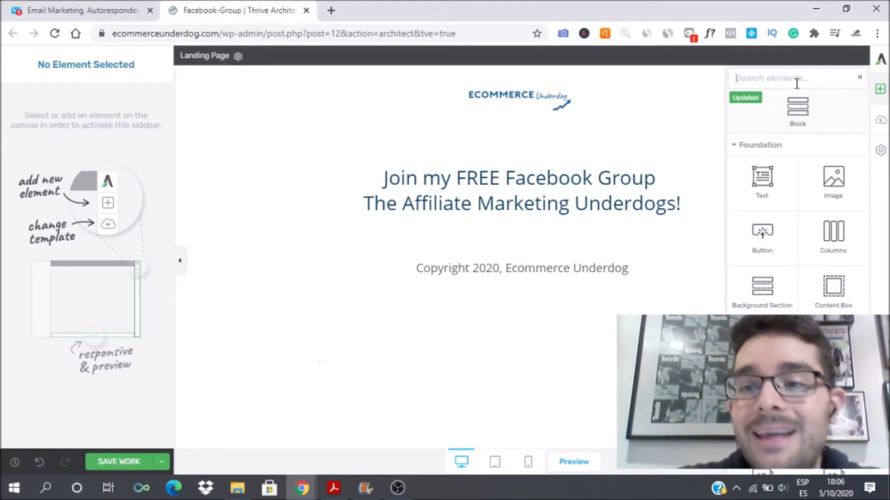
pyautogui.write('lead')
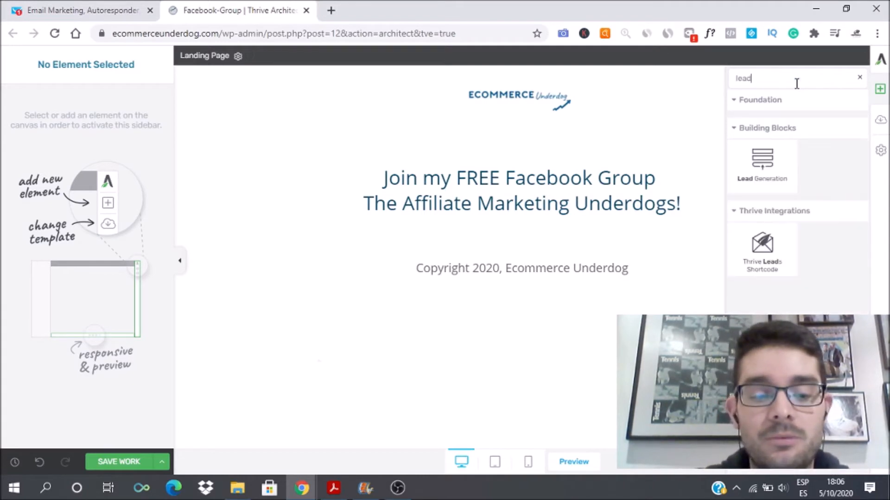
pyautogui.moveTo(762, 163); pyautogui.dragTo(579, 240)
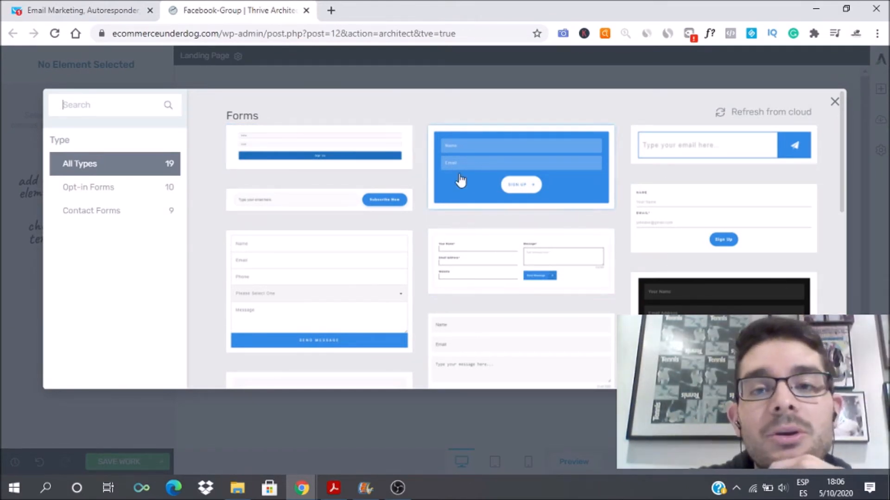
# Step: Insert the Name, Email and Sign Up form template and recolour it Astronaut Blue
pyautogui.click(337, 154)
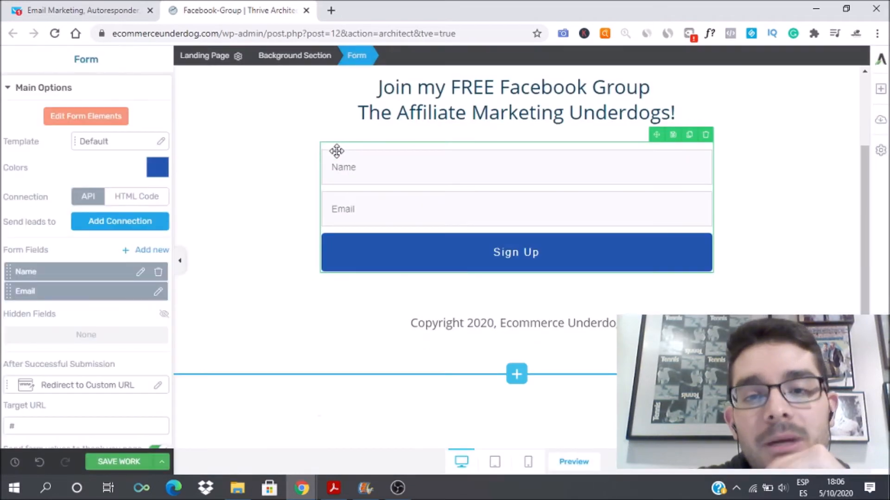
pyautogui.click(159, 173)
pyautogui.click(29, 382)
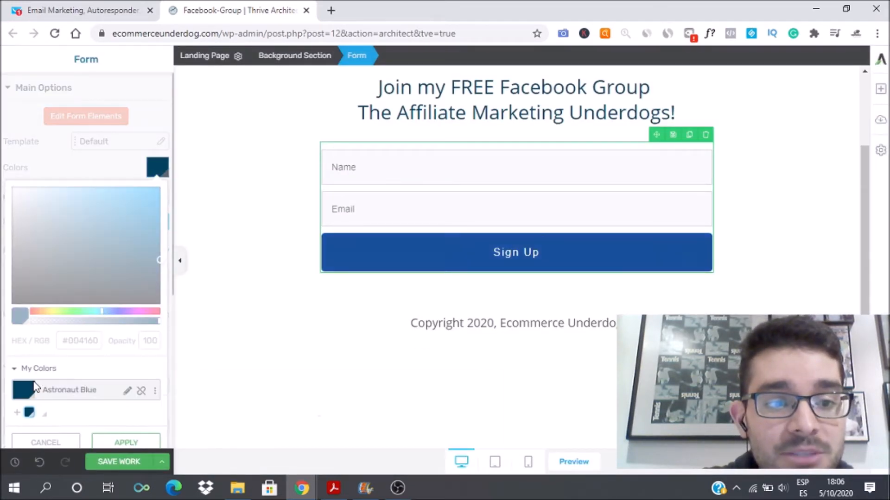
pyautogui.click(126, 442)
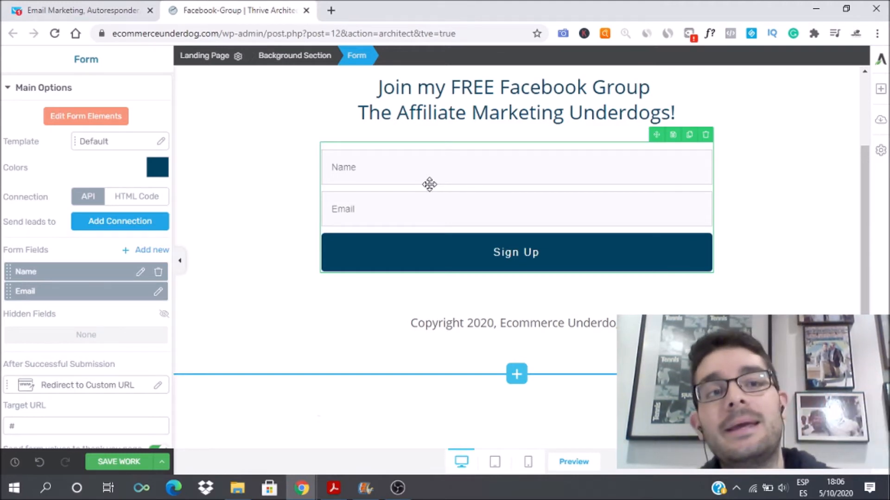
# Step: Check the new list in GetResponse, then return to the form to start connecting it
pyautogui.click(96, 7)
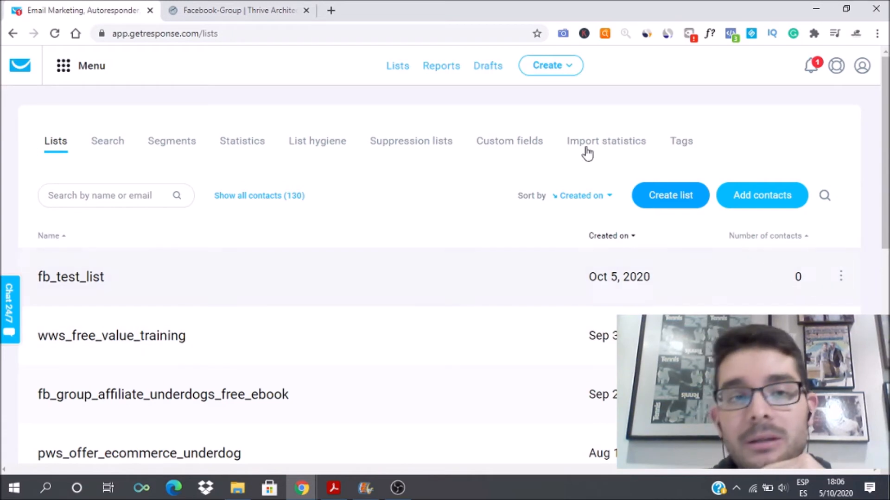
pyautogui.click(253, 11)
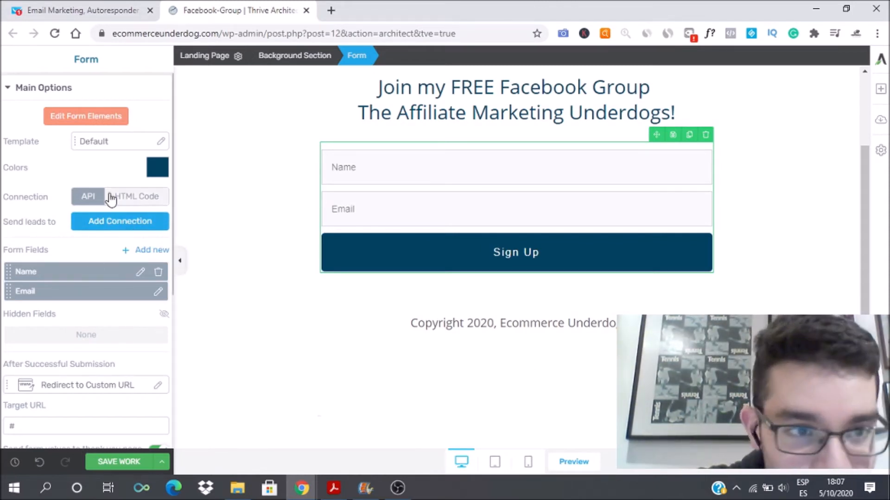
pyautogui.click(103, 226)
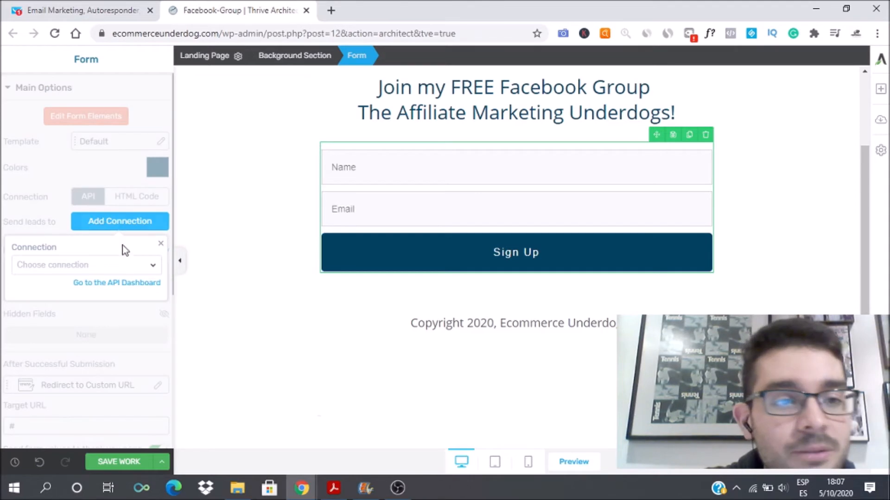
# Step: Connect the form to GetResponse with the refreshed fb_test_list mailing list, apply it, and save the page
pyautogui.click(155, 269)
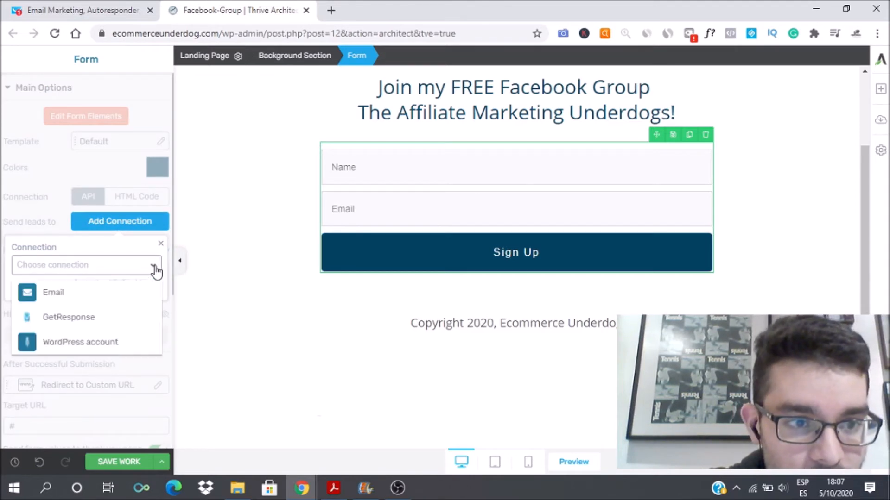
pyautogui.click(66, 319)
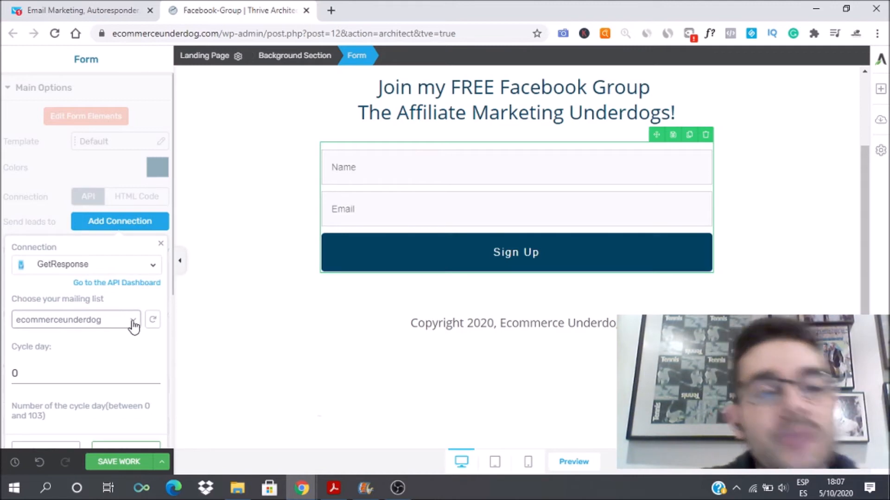
pyautogui.click(150, 322)
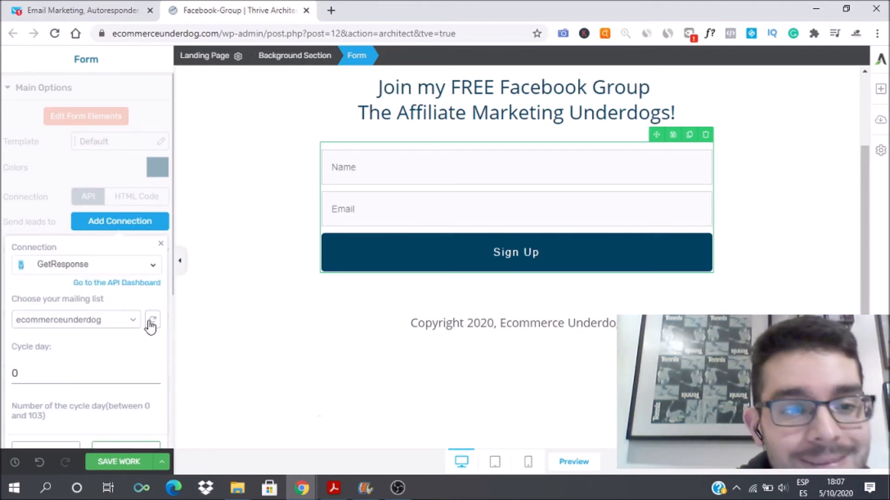
pyautogui.click(134, 321)
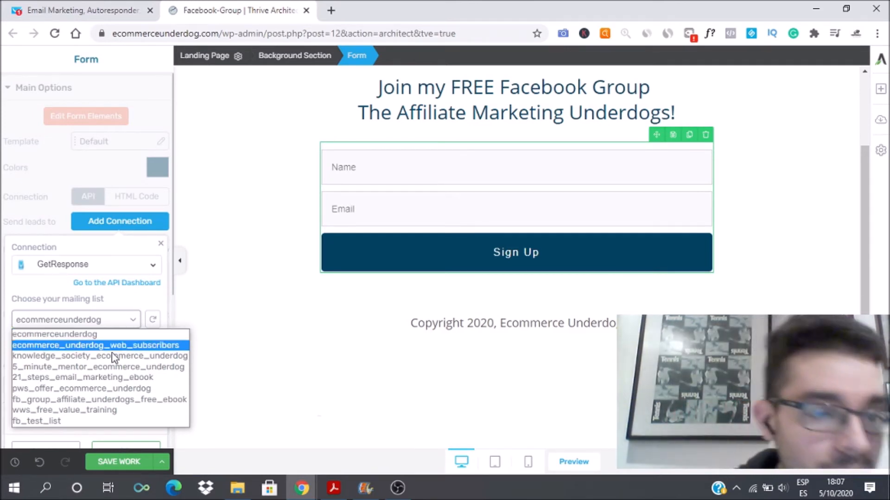
pyautogui.click(53, 421)
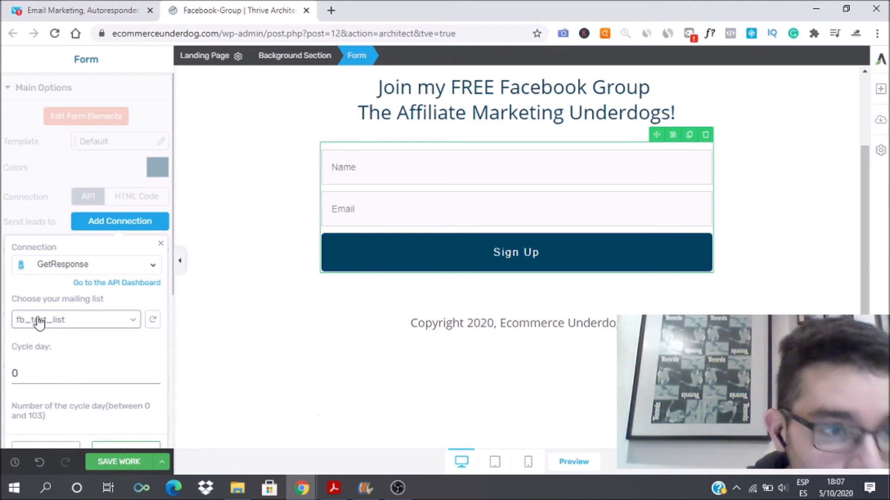
pyautogui.click(116, 447)
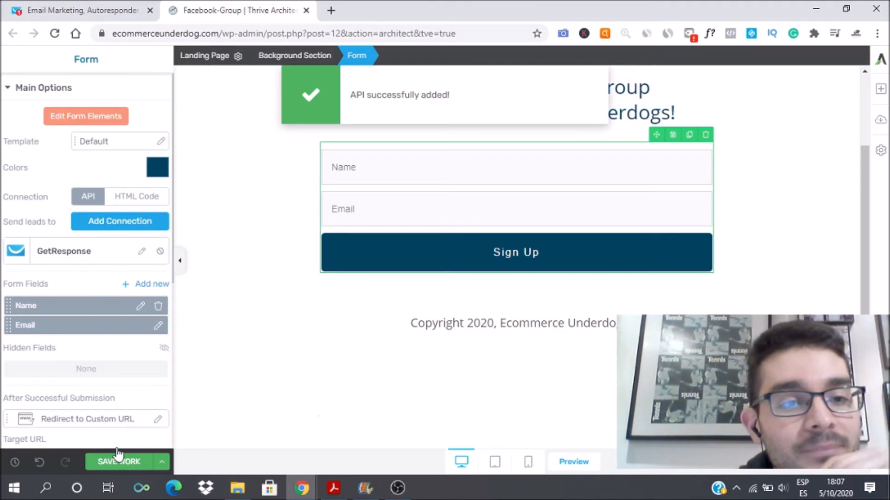
pyautogui.click(121, 460)
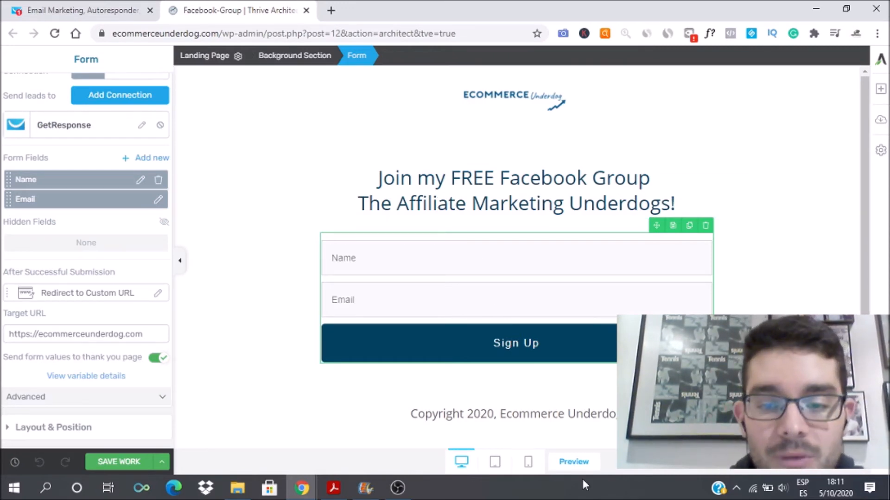
# Step: Preview the page and reload it without ?preview=true to get the live version
pyautogui.click(574, 464)
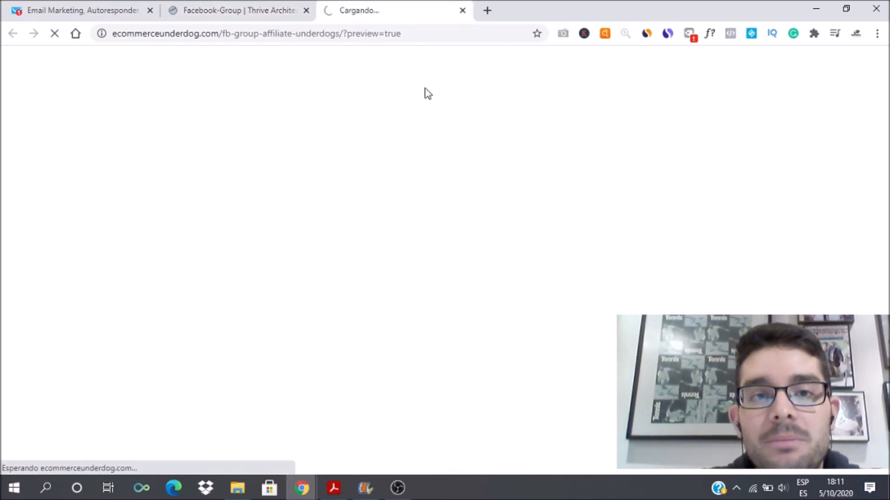
pyautogui.moveTo(369, 33); pyautogui.dragTo(439, 34)
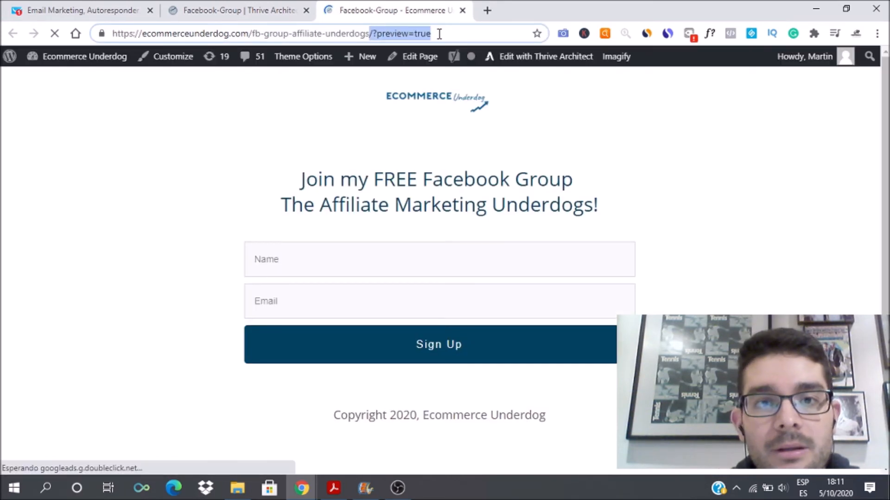
pyautogui.press('BackSpace')
pyautogui.press('Return')
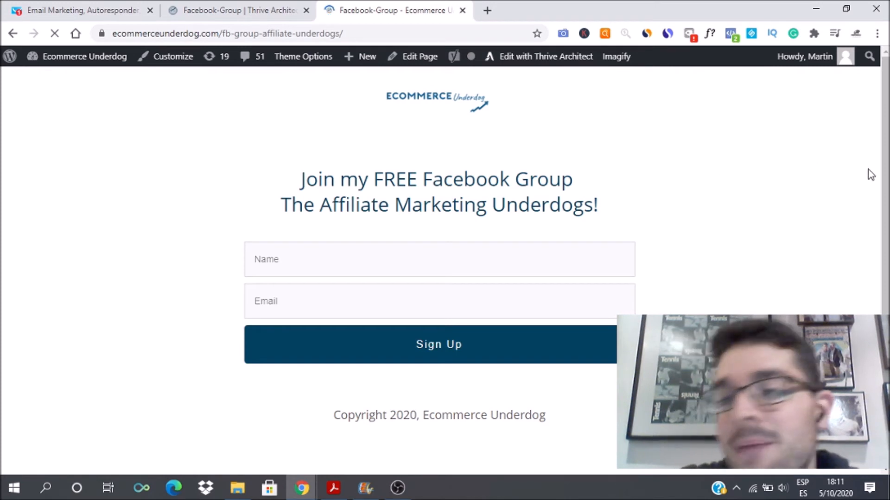
# Step: Submit a test signup with a sample name and e-mail, then return to GetResponse
pyautogui.scroll(-1, 695, 208)
pyautogui.click(483, 232)
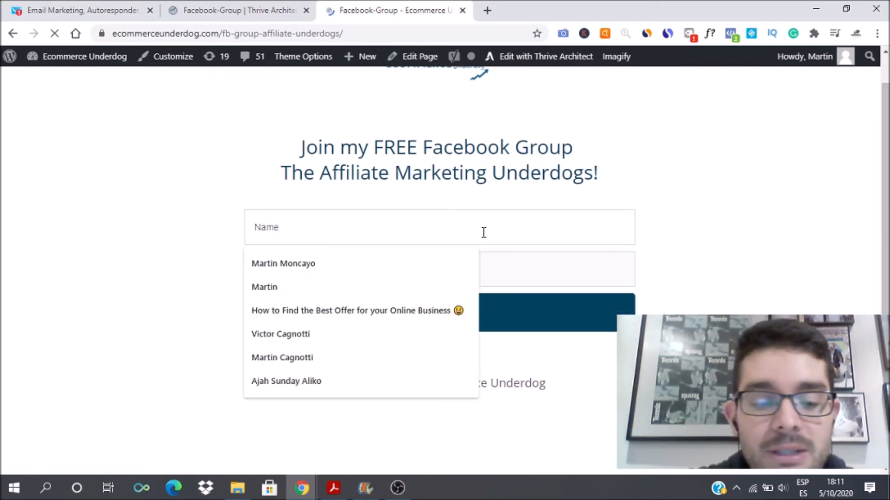
pyautogui.write('oscar')
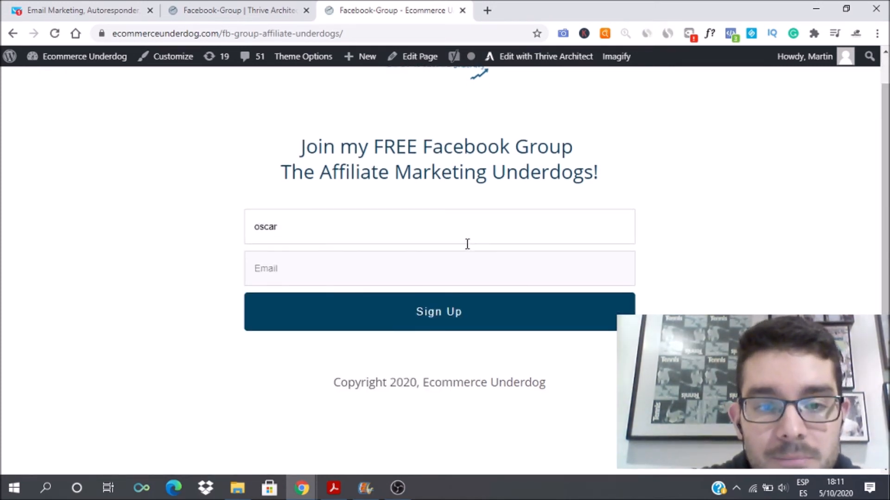
pyautogui.click(428, 270)
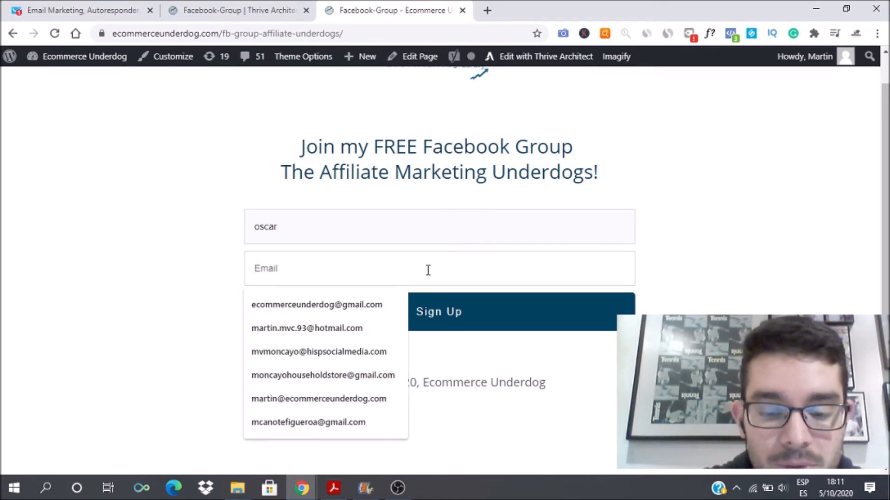
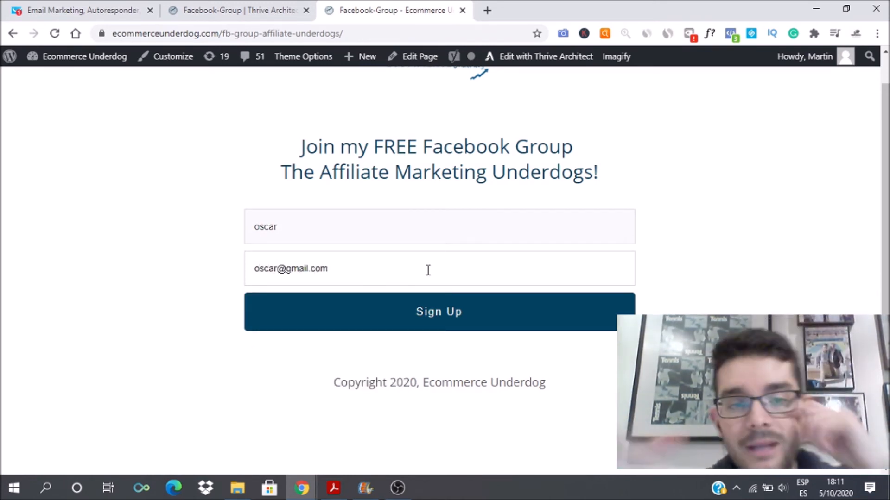
pyautogui.click(277, 267)
pyautogui.write('1234')
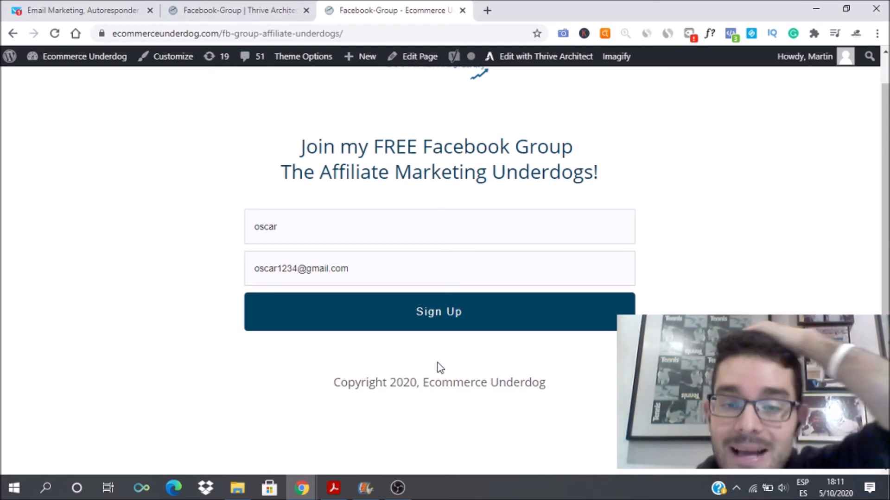
pyautogui.click(429, 313)
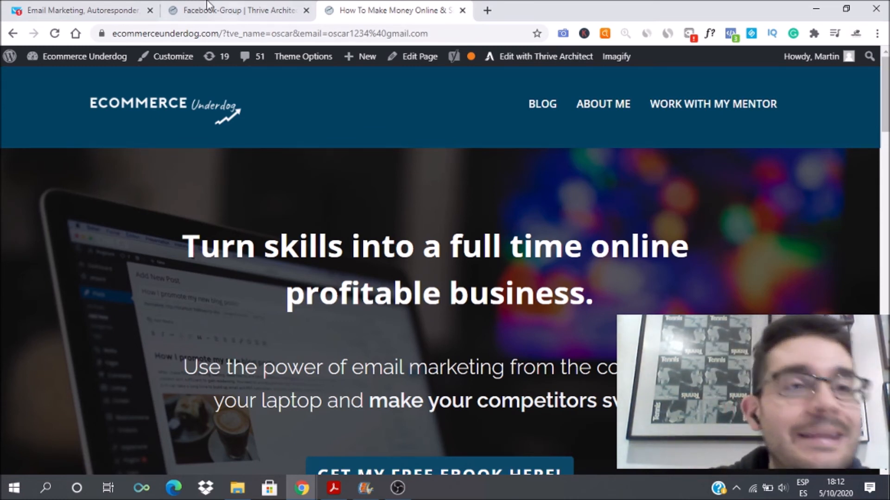
pyautogui.click(90, 6)
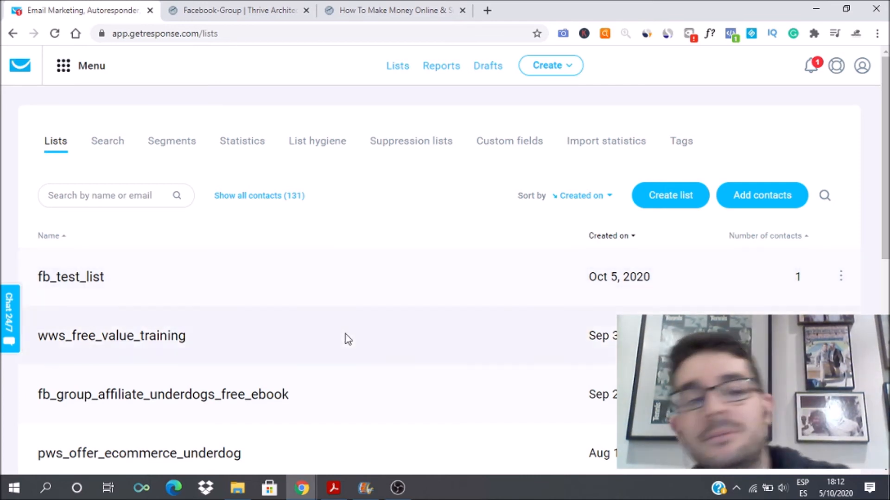
# Step: Open fb_test_list from the Lists page to view its contact search results
pyautogui.click(83, 284)
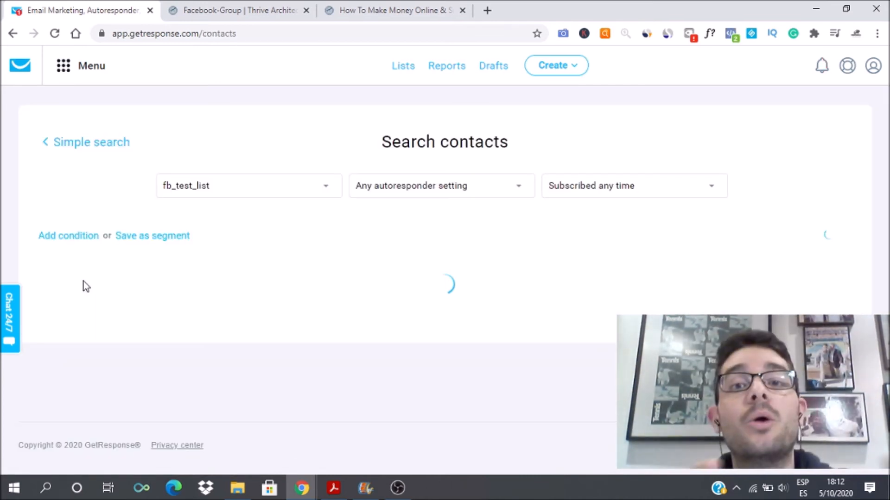